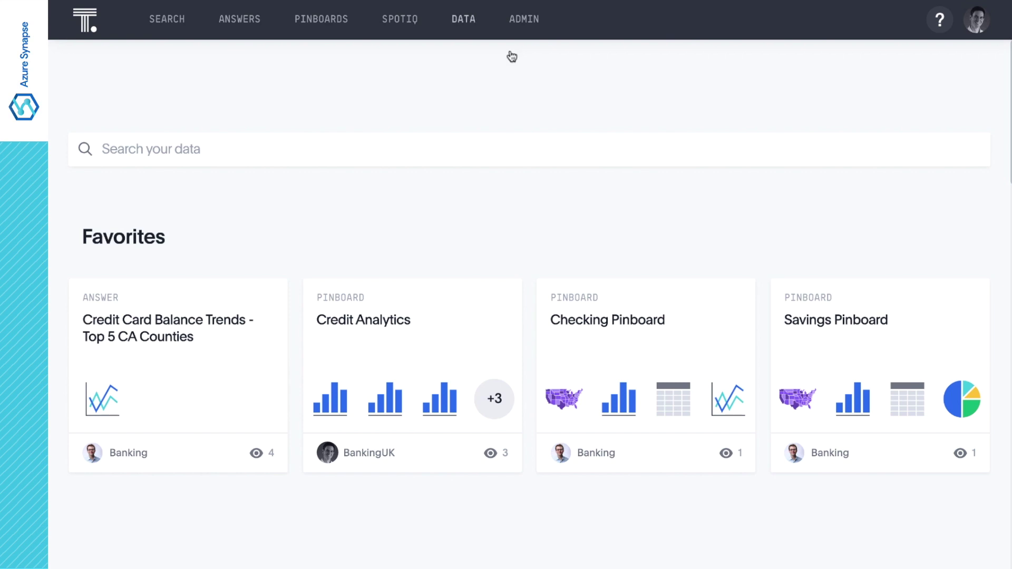
Start a new Data connection named 'Azure Synapse Banking Data' using the Azure Synapse type.
{"action": "left_click", "coordinate": [472, 26]}
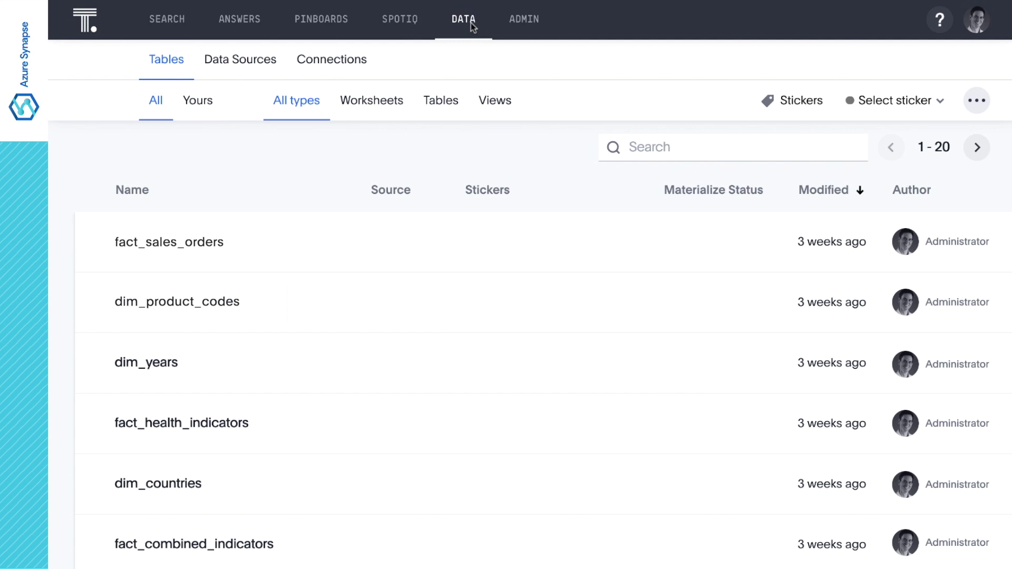
{"action": "left_click", "coordinate": [363, 61]}
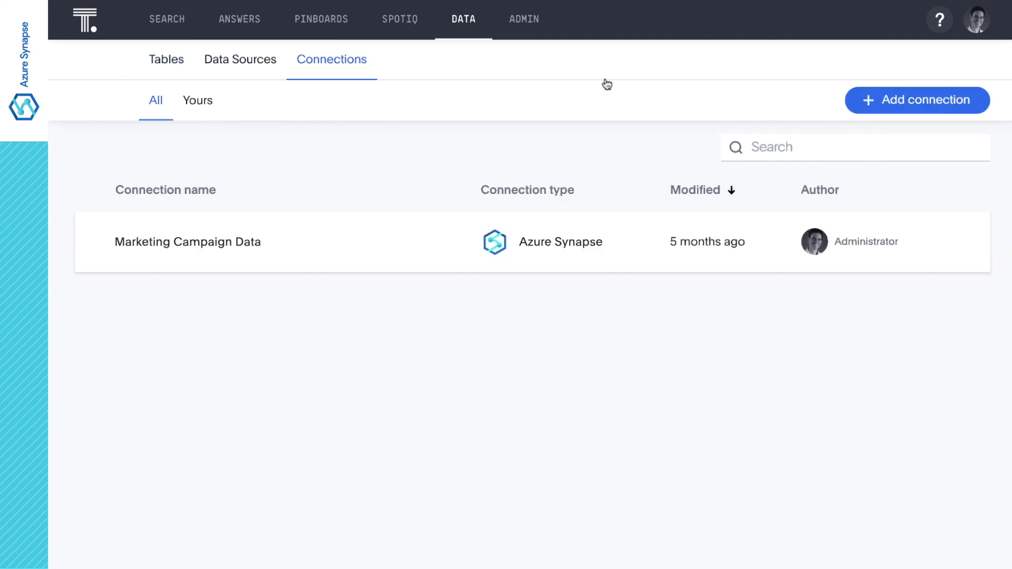
{"action": "left_click", "coordinate": [850, 102]}
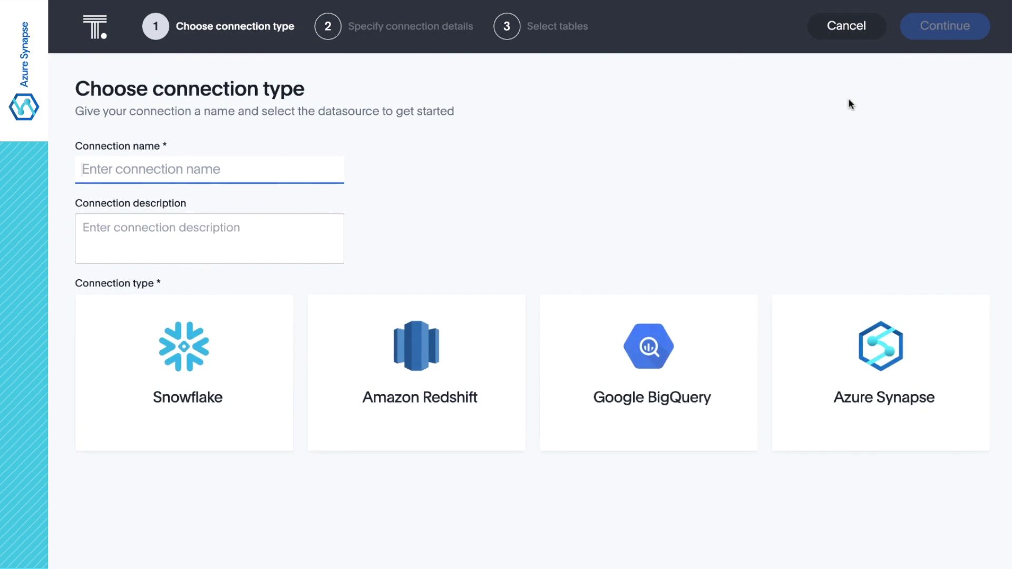
{"action": "type", "text": "Azure Synapse Banking Data"}
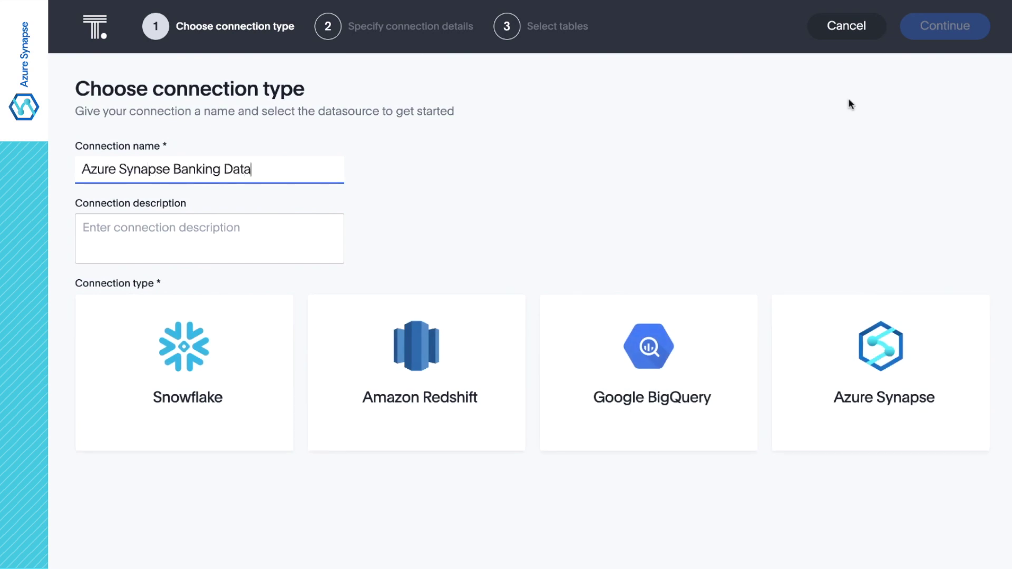
{"action": "left_click", "coordinate": [828, 306]}
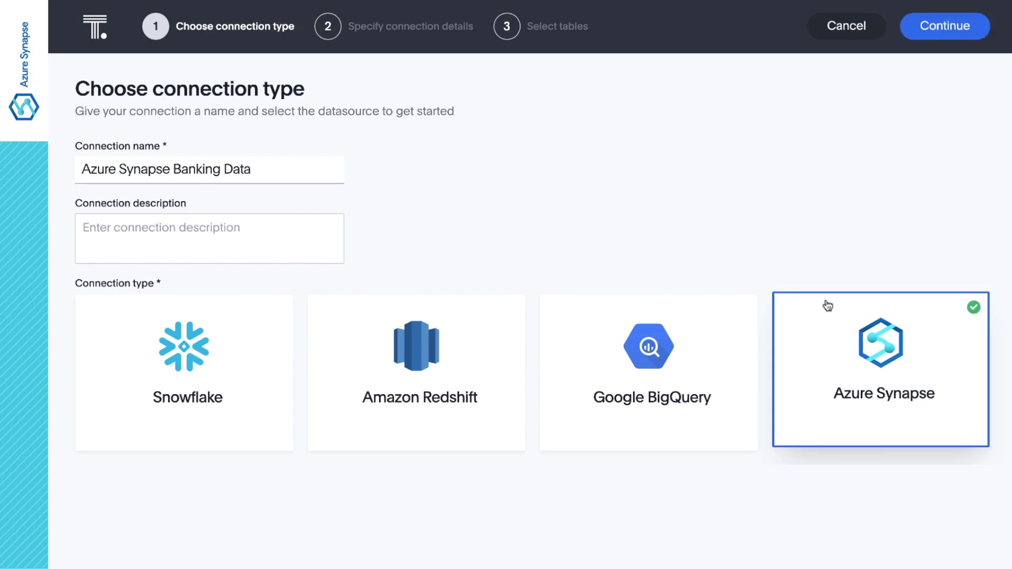
{"action": "left_click", "coordinate": [925, 33]}
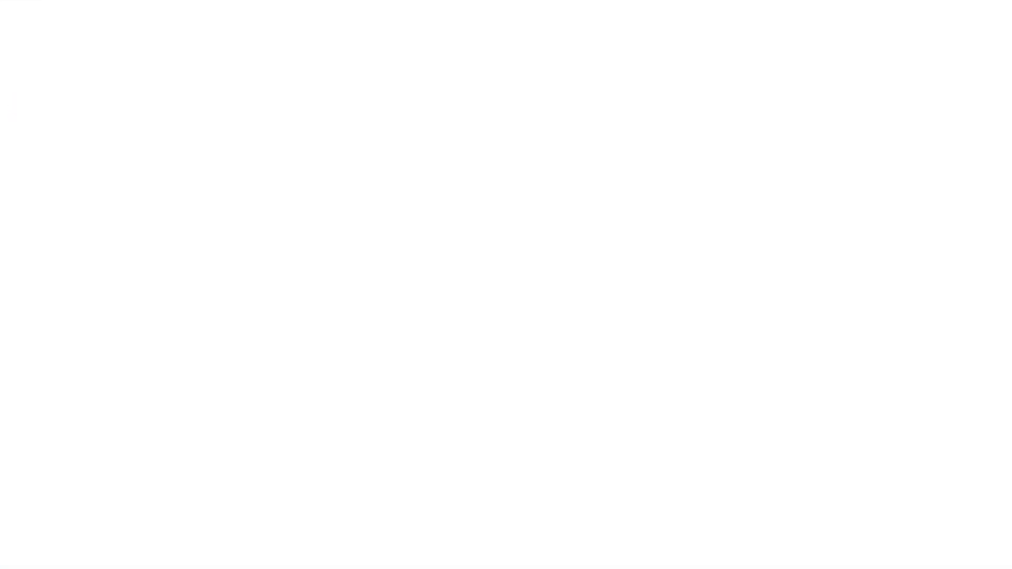
Enter host embraceserver.database.windows.net, port 1433, the admin login, password and database 'Banking Database'.
{"action": "type", "text": "embraces"}
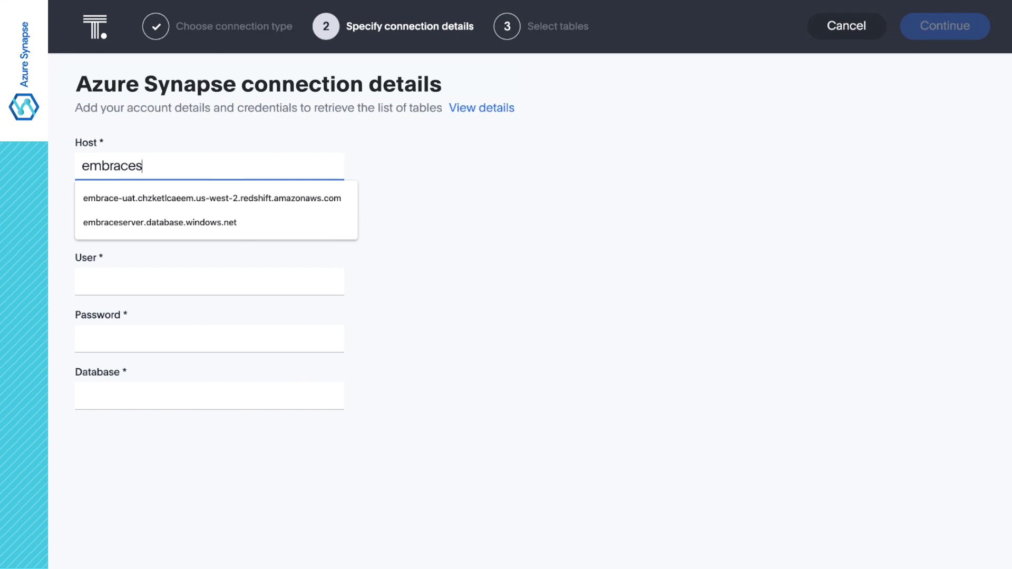
{"action": "type", "text": "erver.database.windows.net"}
{"action": "key", "text": "Tab"}
{"action": "type", "text": "1433"}
{"action": "key", "text": "Tab"}
{"action": "type", "text": "azuresynapseadmin"}
{"action": "key", "text": "Tab"}
{"action": "type", "text": "*********"}
{"action": "key", "text": "Tab"}
{"action": "type", "text": "Banking Database"}
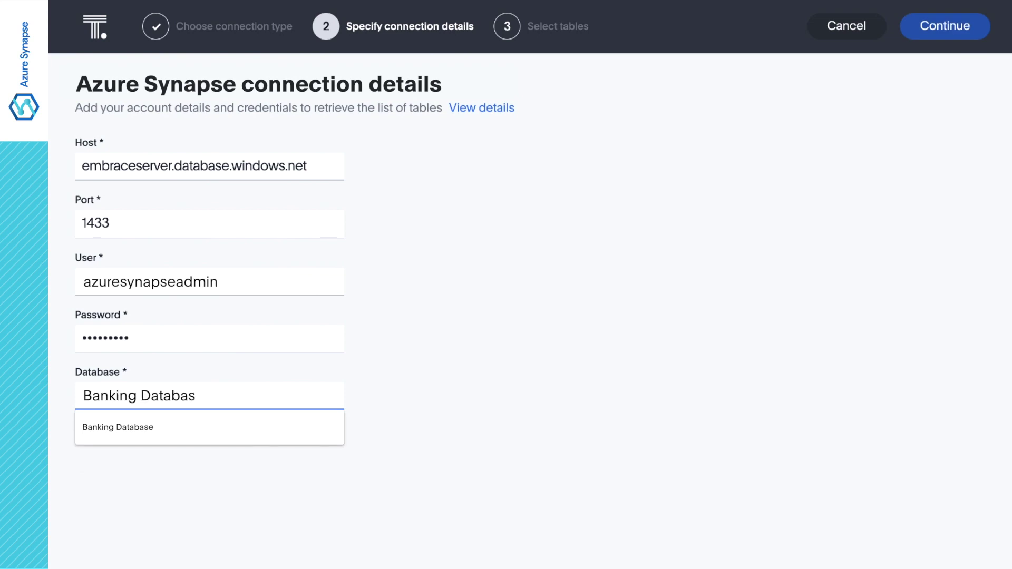
{"action": "left_click", "coordinate": [927, 36]}
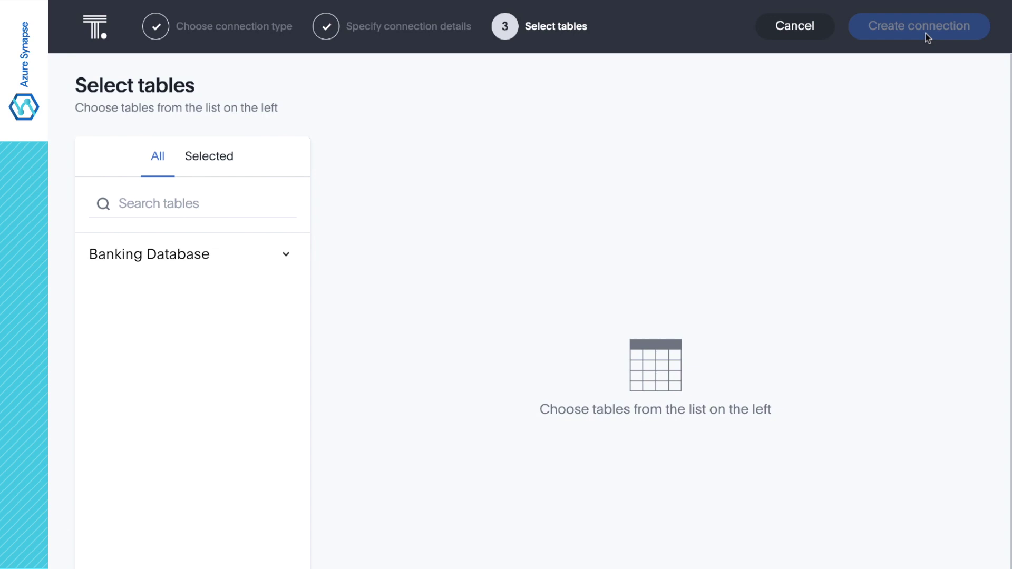
Select all nine Banking Database tables, dim_rb_accounts through fact_rb_savings, and create the connection.
{"action": "left_click", "coordinate": [286, 255]}
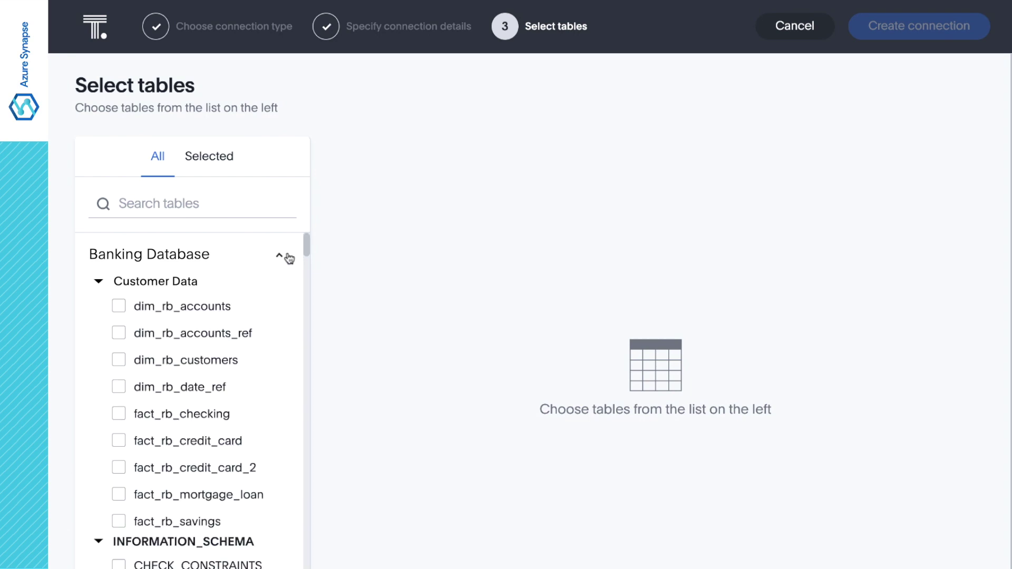
{"action": "left_click", "coordinate": [120, 310]}
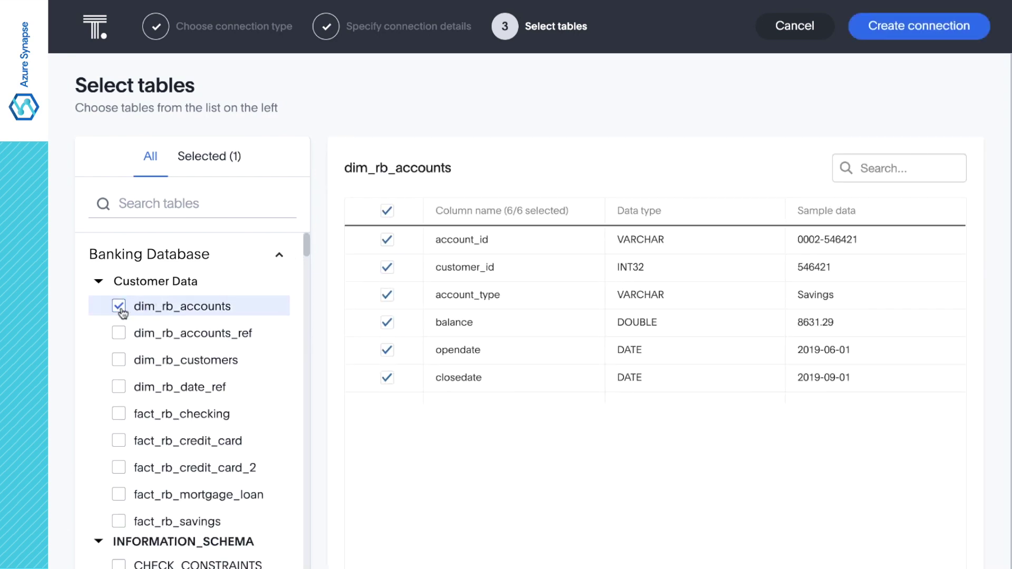
{"action": "left_click", "coordinate": [120, 336]}
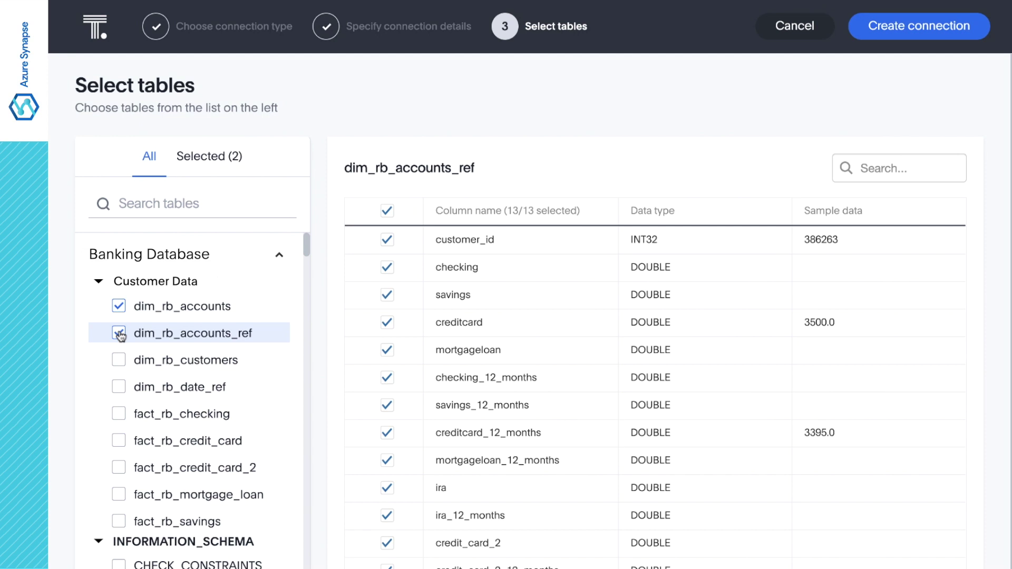
{"action": "left_click", "coordinate": [120, 361]}
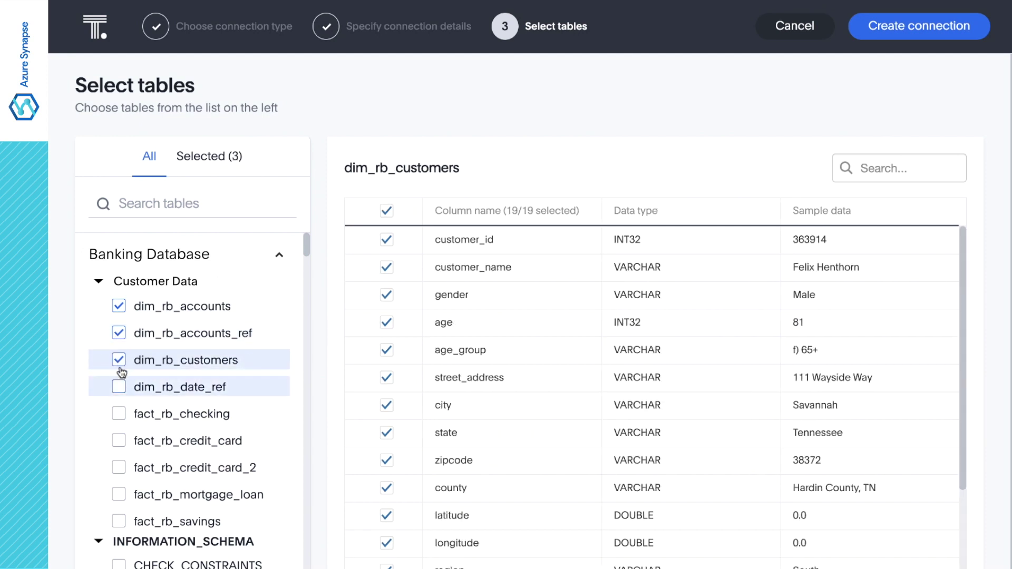
{"action": "left_click", "coordinate": [120, 388]}
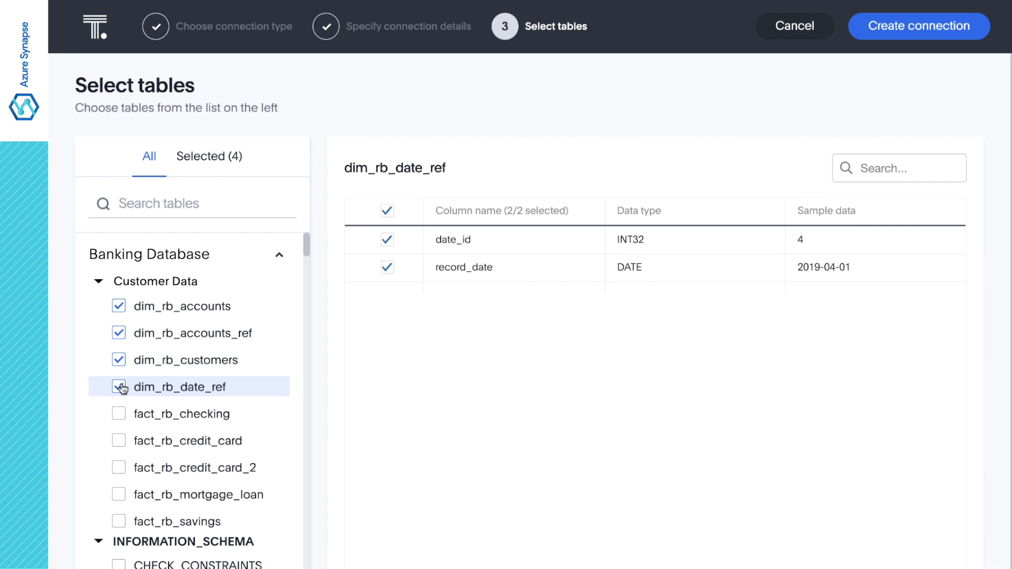
{"action": "left_click", "coordinate": [119, 415]}
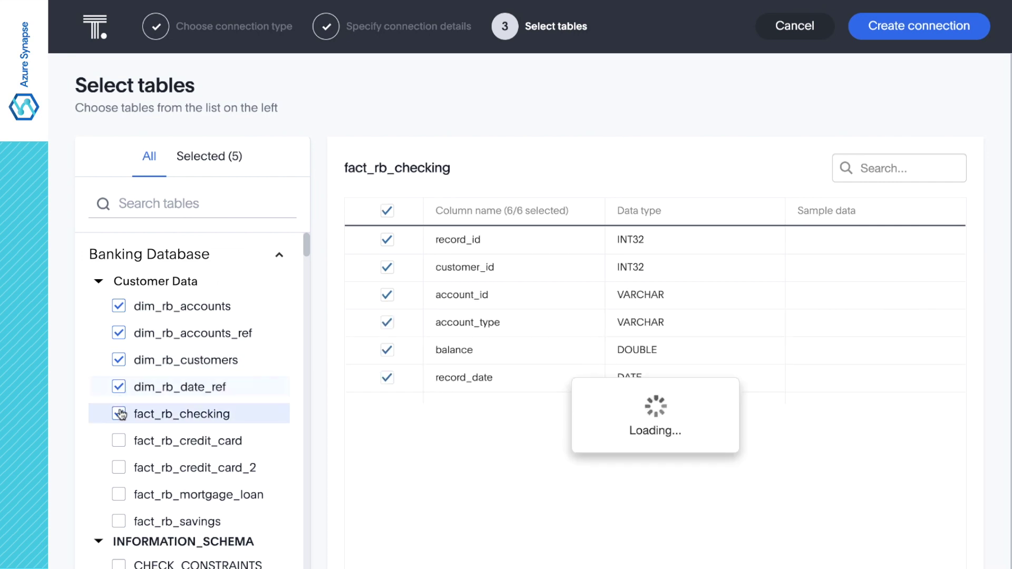
{"action": "left_click", "coordinate": [120, 441]}
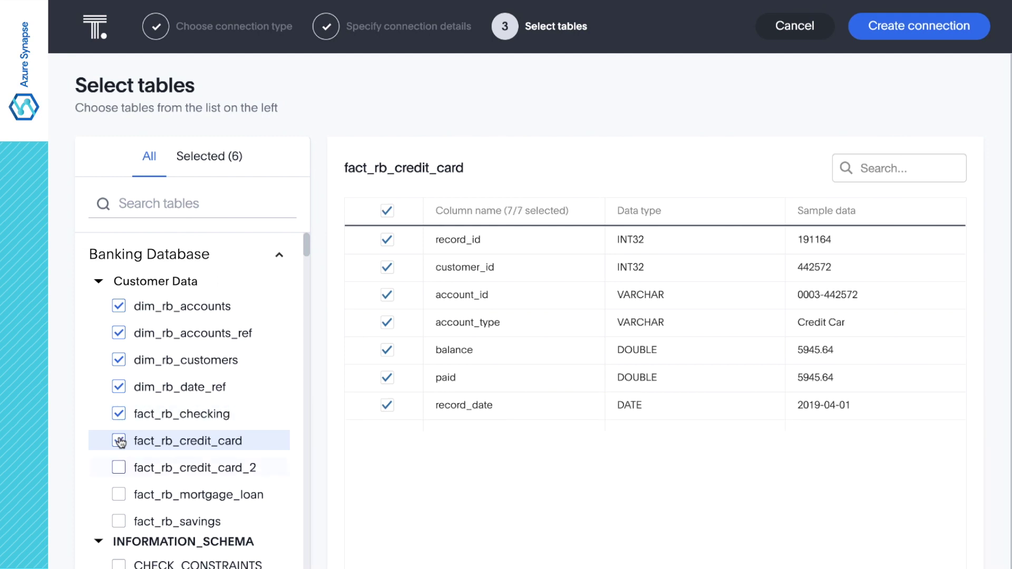
{"action": "left_click", "coordinate": [119, 468]}
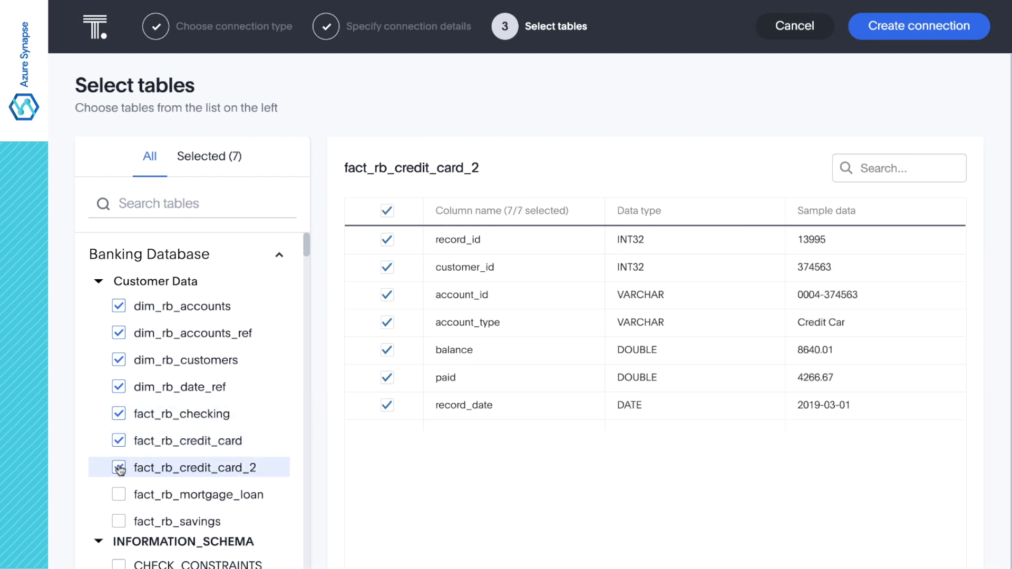
{"action": "left_click", "coordinate": [120, 495]}
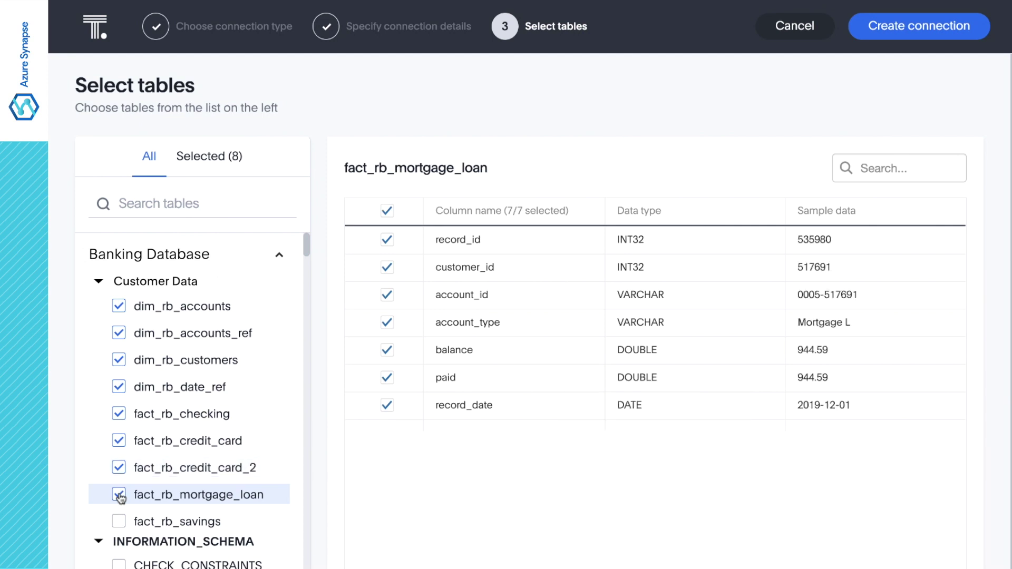
{"action": "left_click", "coordinate": [120, 523]}
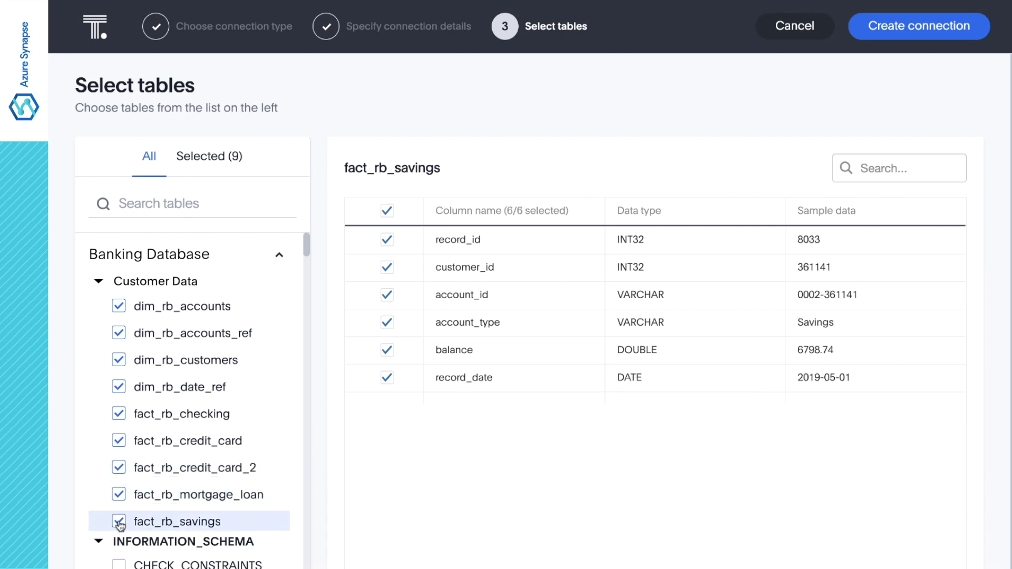
{"action": "left_click", "coordinate": [932, 33]}
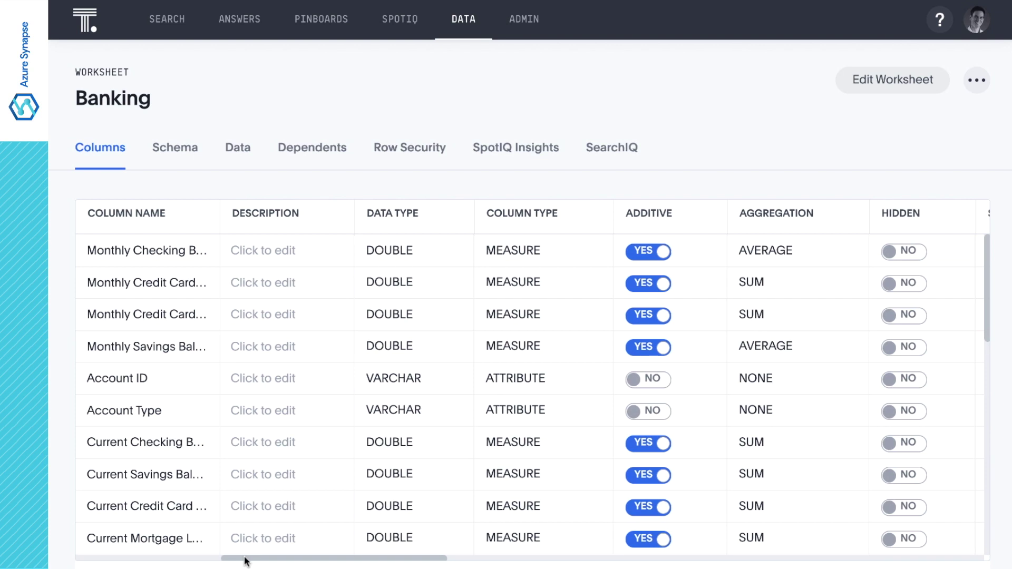
Scroll through the Banking worksheet's Columns table and view its Schema diagram.
{"action": "scroll", "coordinate": [245, 562], "scroll_direction": "right", "scroll_amount": 10}
{"action": "scroll", "coordinate": [244, 562], "scroll_direction": "right", "scroll_amount": 3}
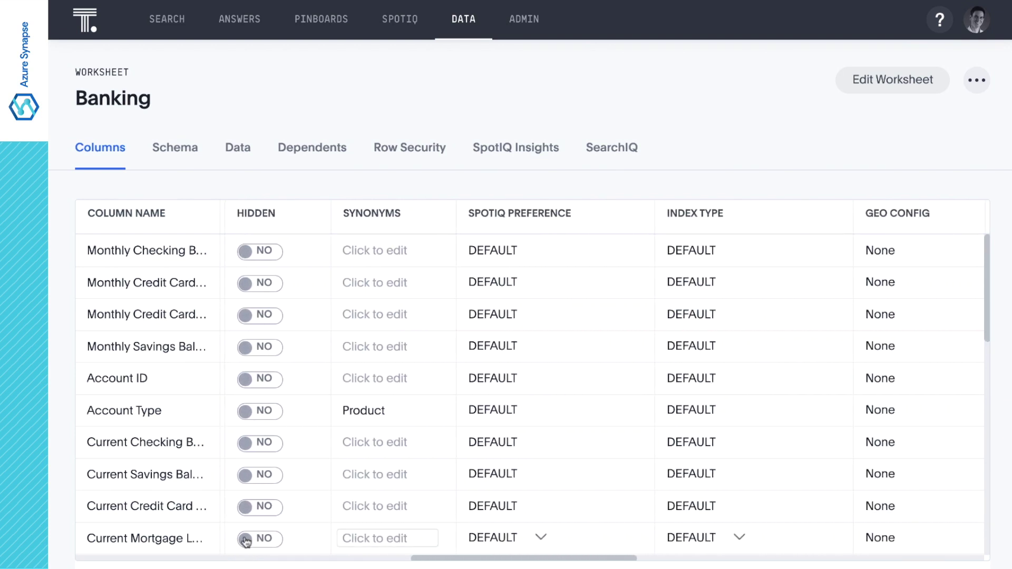
{"action": "left_click", "coordinate": [193, 158]}
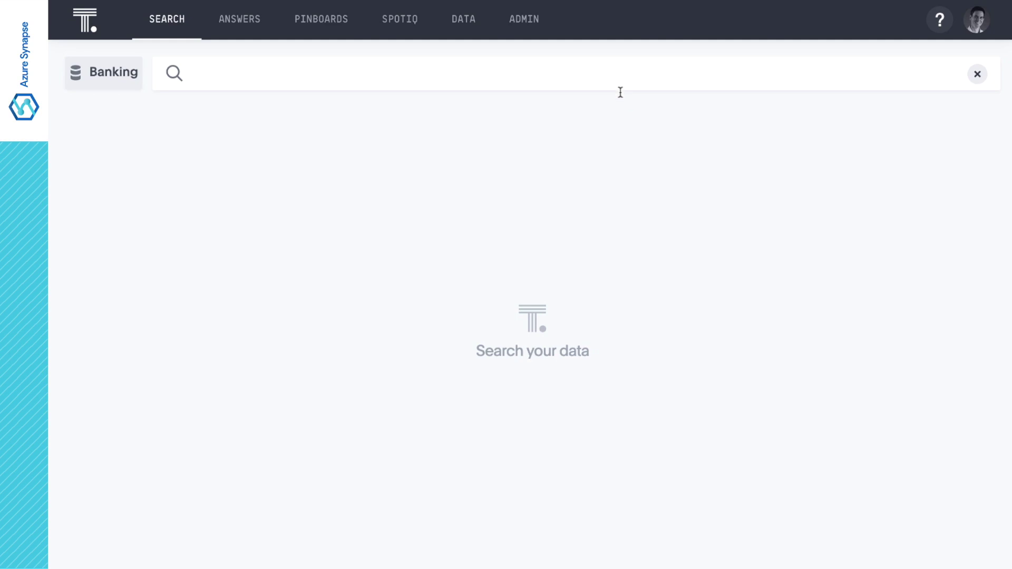
Search for savings growth by state.
{"action": "left_click", "coordinate": [615, 74]}
{"action": "type", "text": "savings growth"}
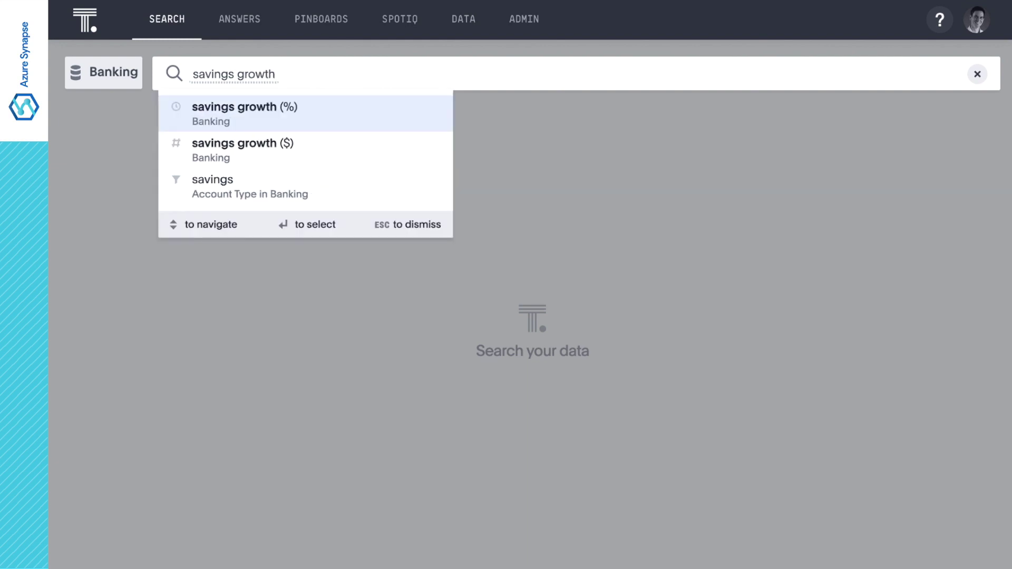
{"action": "key", "text": "Return"}
{"action": "type", "text": "by state"}
{"action": "key", "text": "Return"}
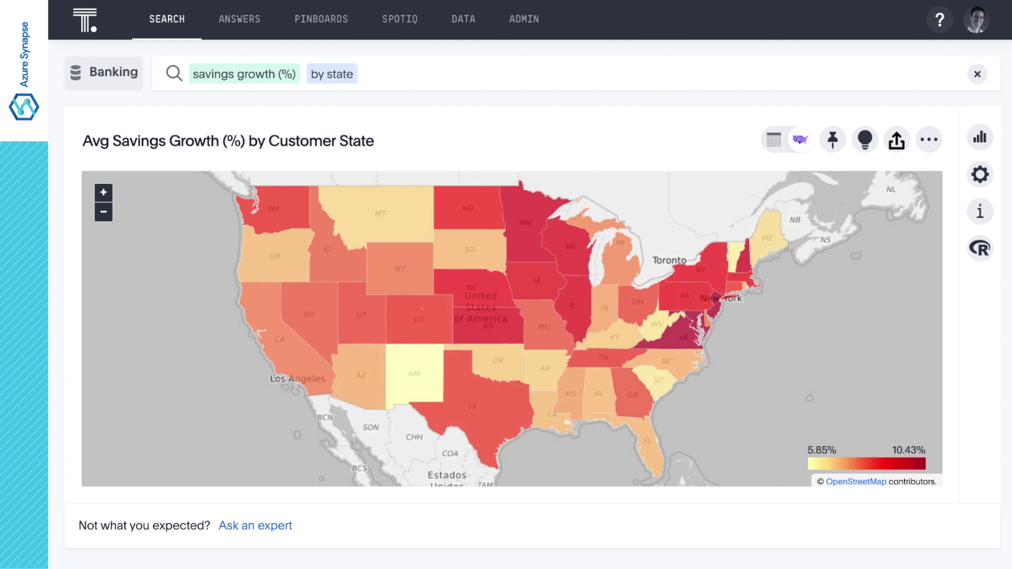
Drill down into Virginia by Customer County.
{"action": "left_click", "coordinate": [680, 328]}
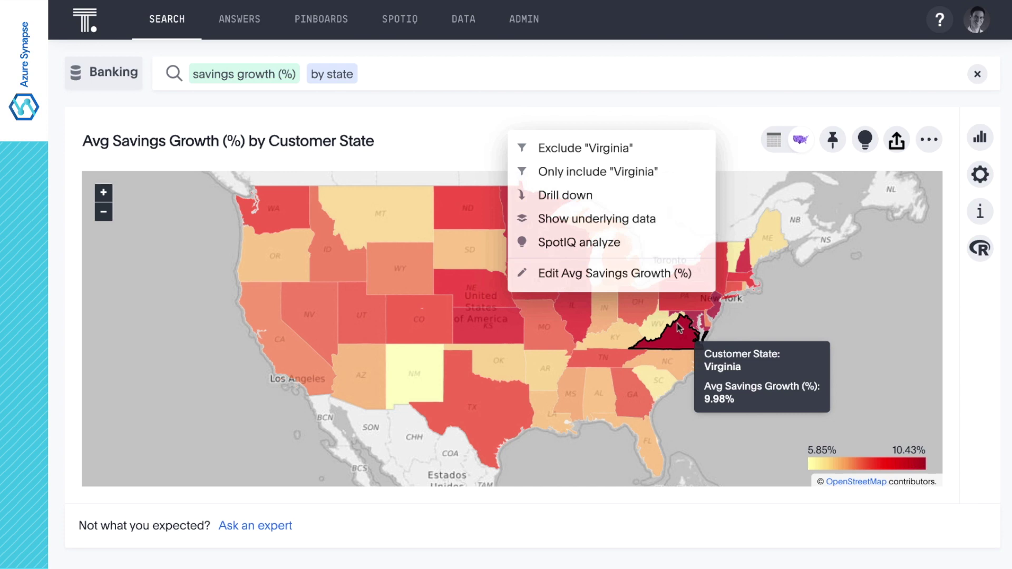
{"action": "left_click", "coordinate": [643, 202]}
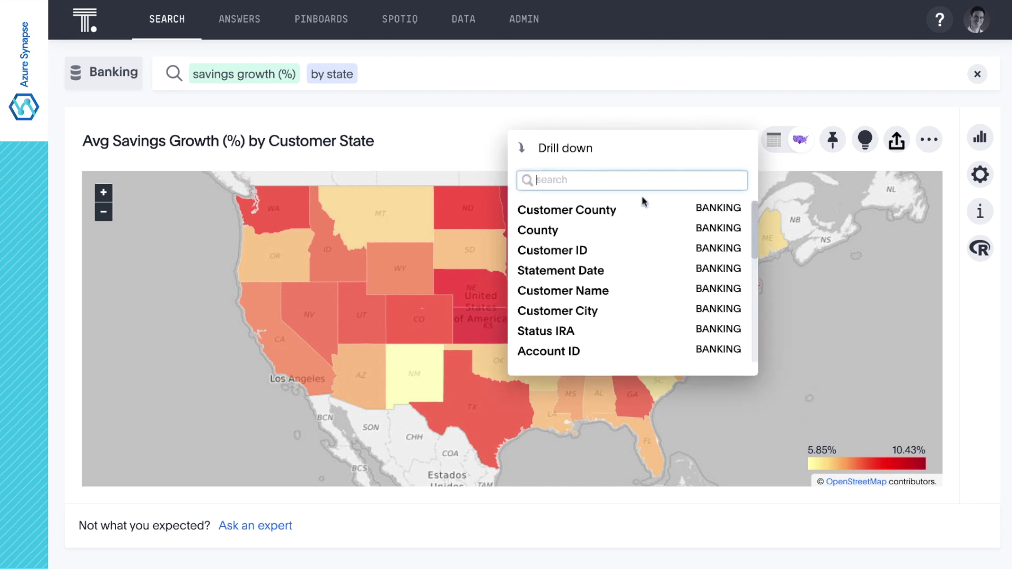
{"action": "left_click", "coordinate": [639, 210]}
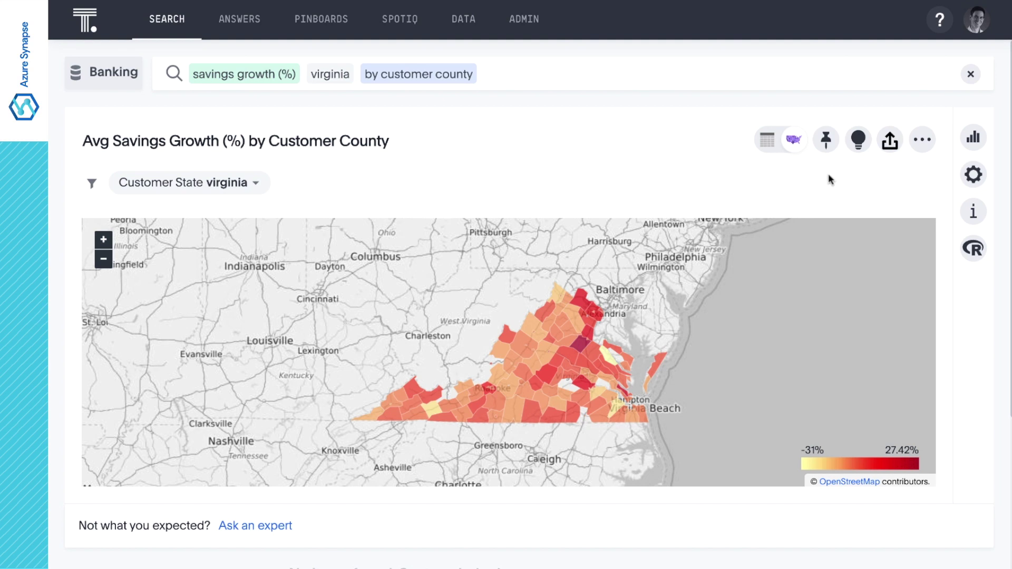
{"action": "left_click", "coordinate": [973, 136]}
Show the counties as a column chart and add 'has savings account' and 'top 10' to the search.
{"action": "left_click", "coordinate": [774, 193]}
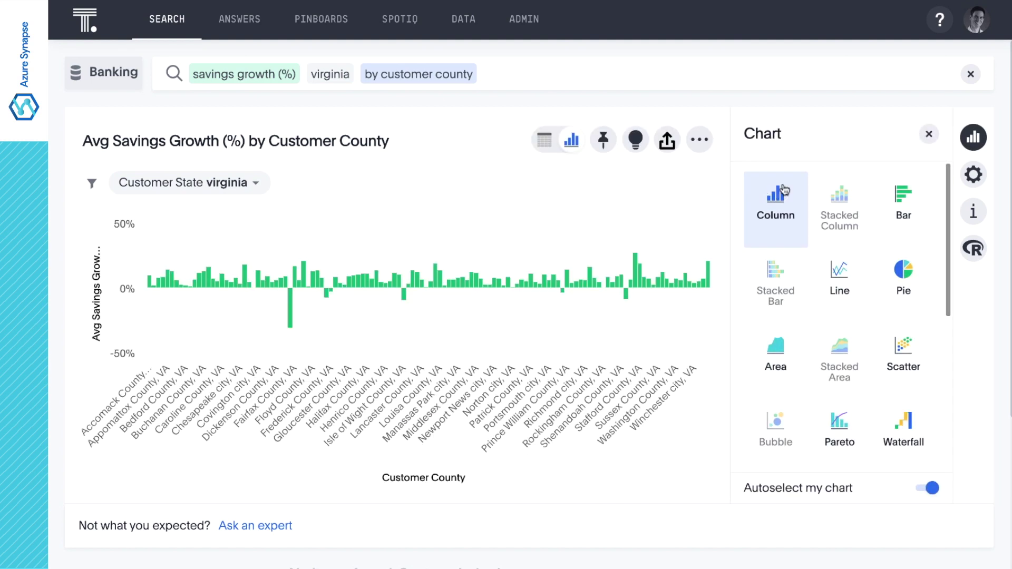
{"action": "left_click", "coordinate": [929, 135]}
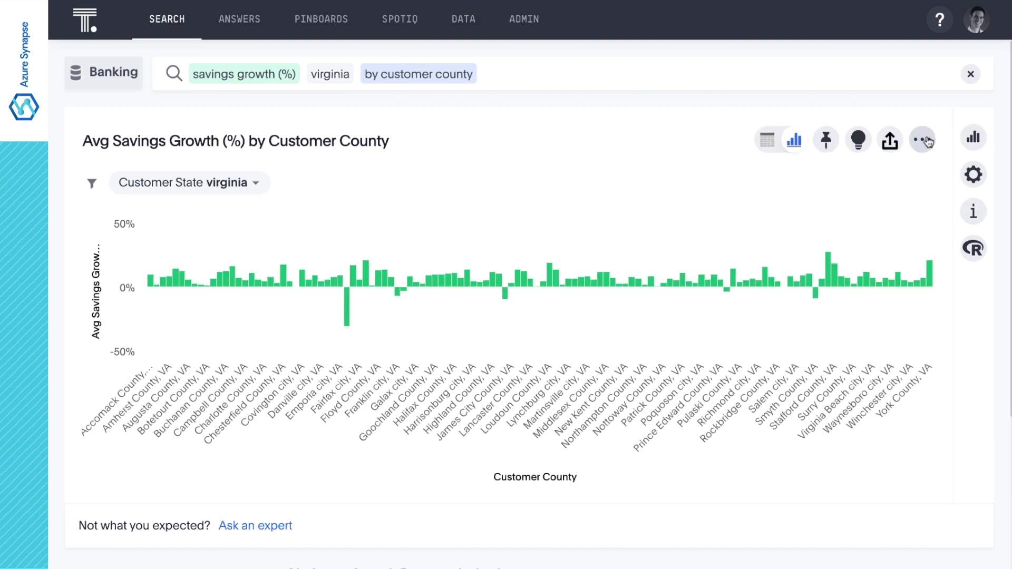
{"action": "left_click", "coordinate": [868, 72]}
{"action": "type", "text": "has savings account"}
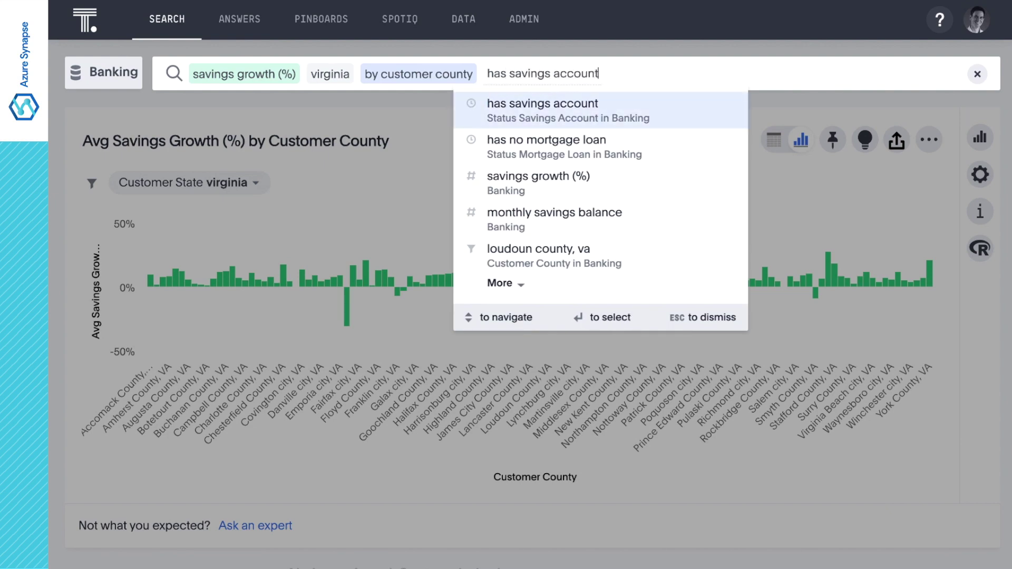
{"action": "key", "text": "Return"}
{"action": "type", "text": "top 10"}
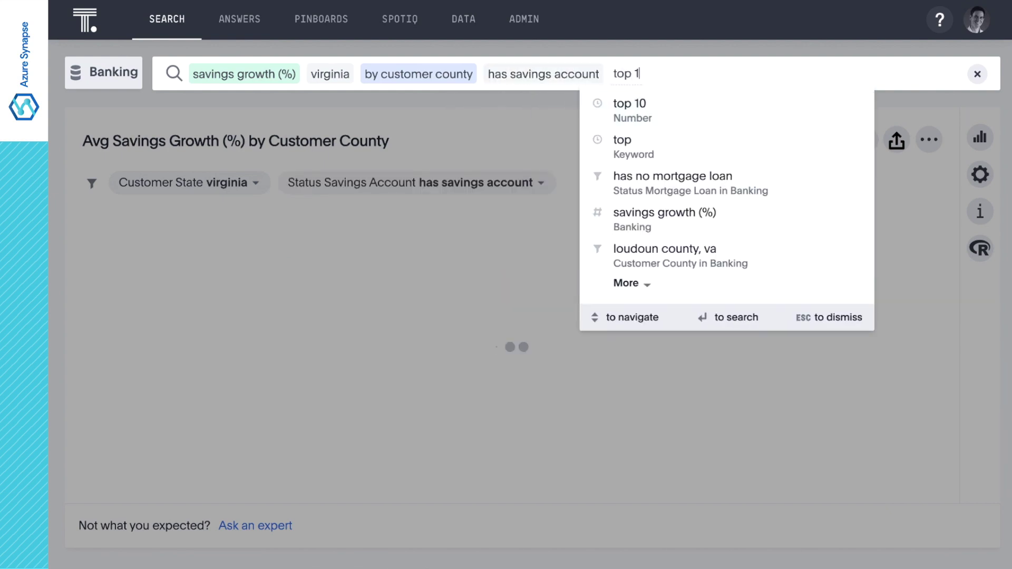
{"action": "key", "text": "Return"}
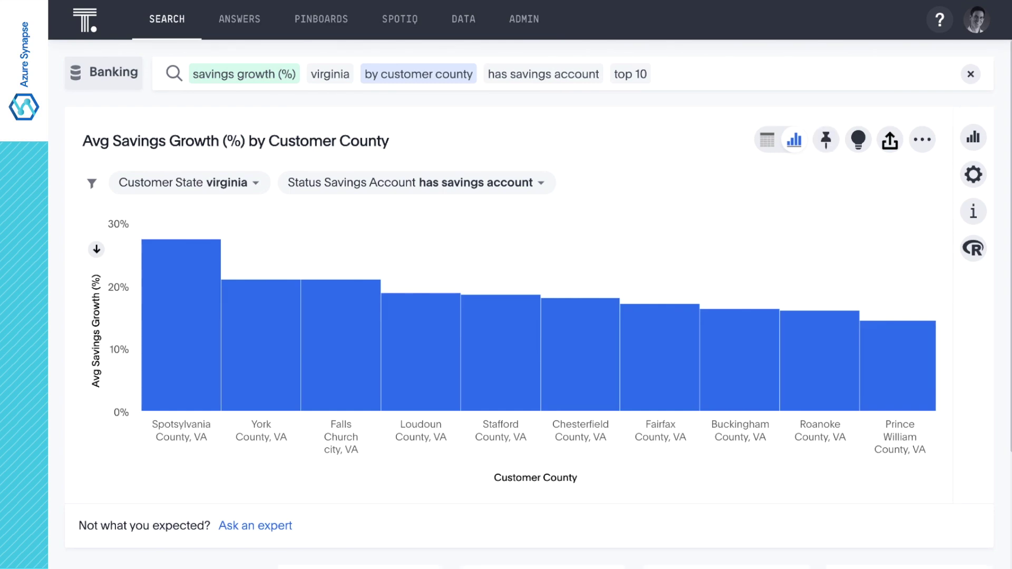
Drill down the Loudoun County bar by Customer ID.
{"action": "right_click", "coordinate": [442, 305]}
{"action": "left_click", "coordinate": [479, 367]}
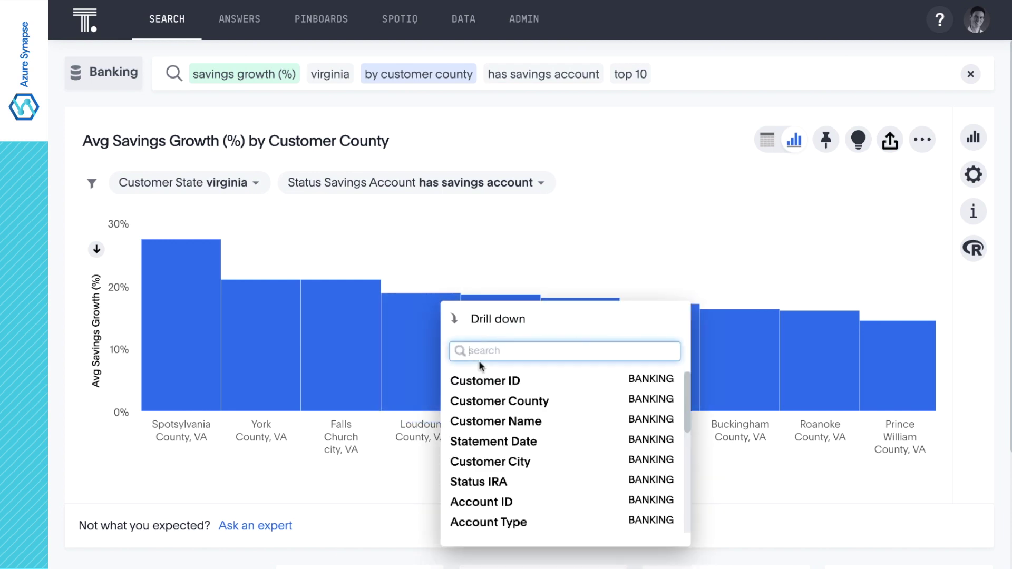
{"action": "left_click", "coordinate": [484, 382]}
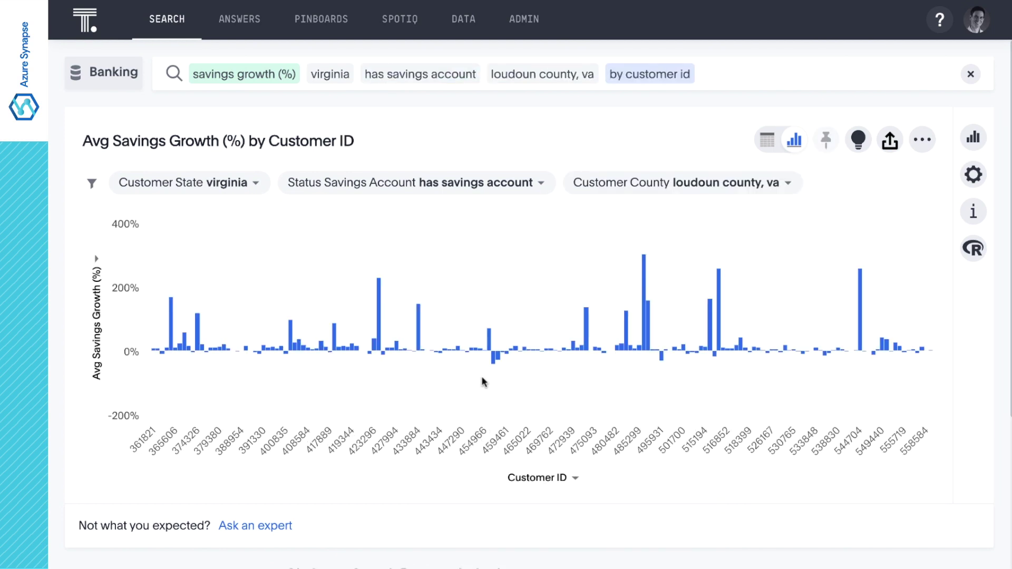
Add the 'has no mortgage loan' filter to the search.
{"action": "left_click", "coordinate": [712, 75]}
{"action": "type", "text": "has no mort"}
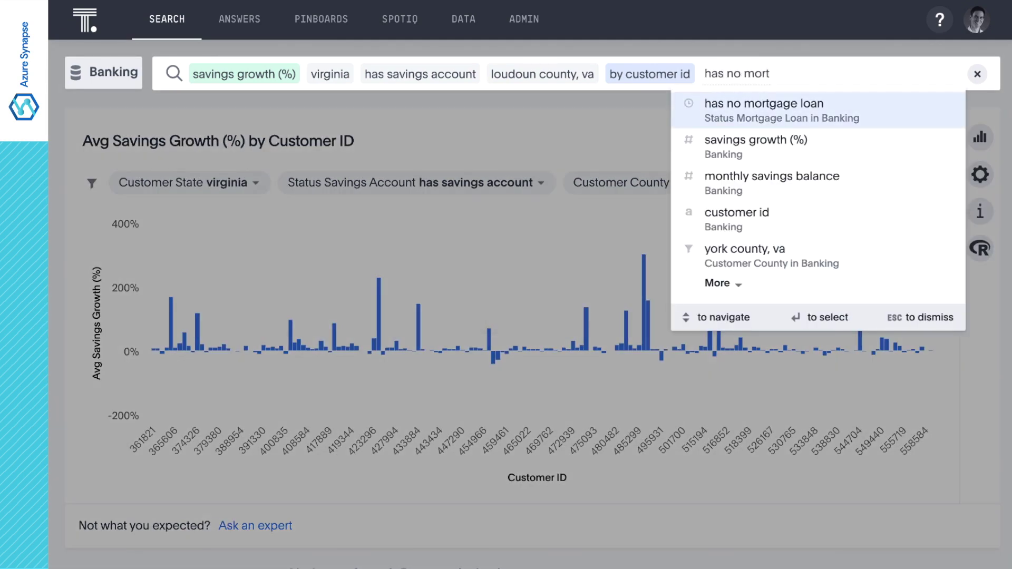
{"action": "key", "text": "Return"}
{"action": "key", "text": "Return"}
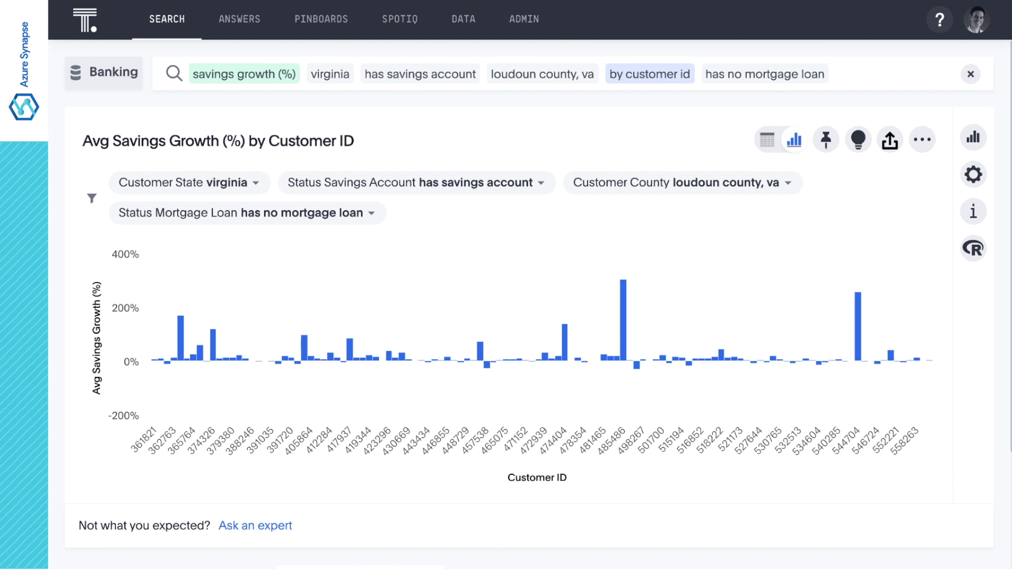
{"action": "left_click", "coordinate": [774, 139]}
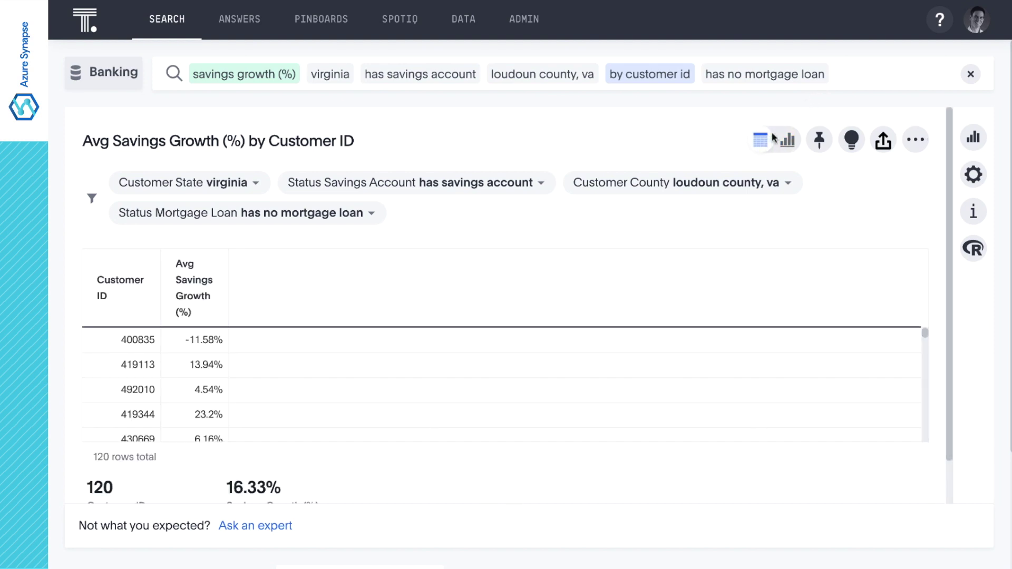
Add name and monthly savings balance columns, filtered to customer credit score >= 750 over the last 6 months.
{"action": "left_click", "coordinate": [840, 74]}
{"action": "type", "text": "name"}
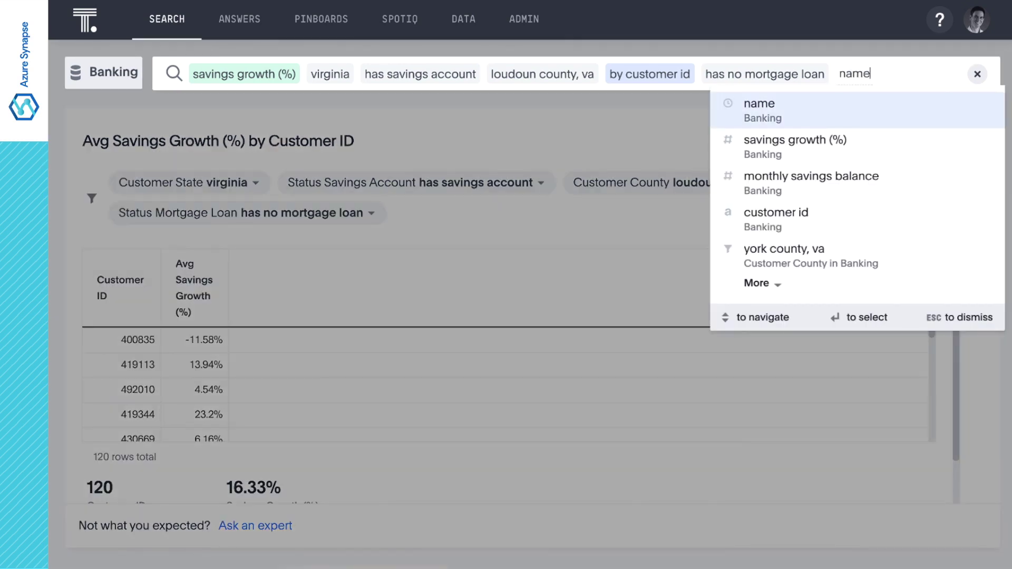
{"action": "type", "text": " monthly savings balan"}
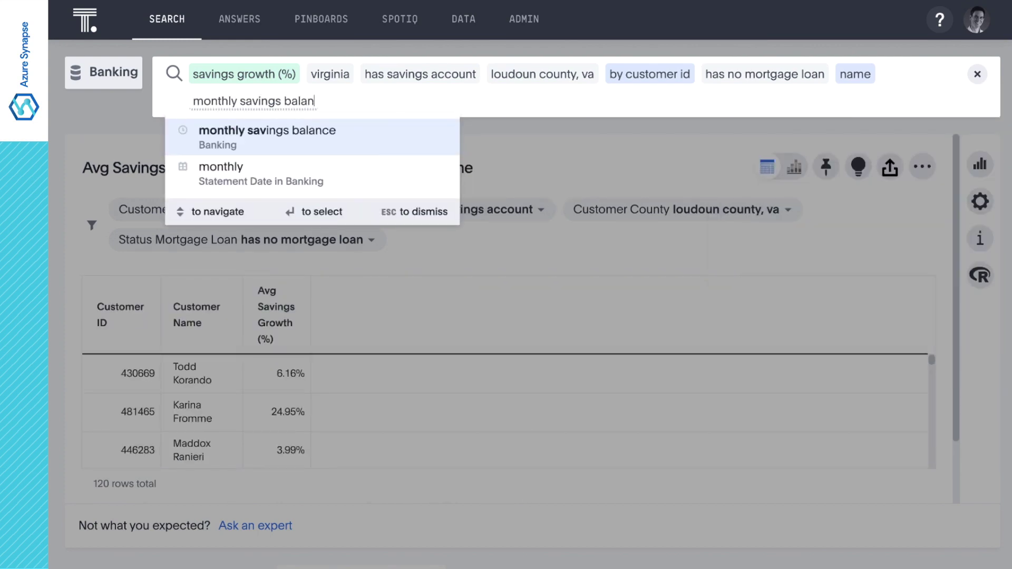
{"action": "key", "text": "Return"}
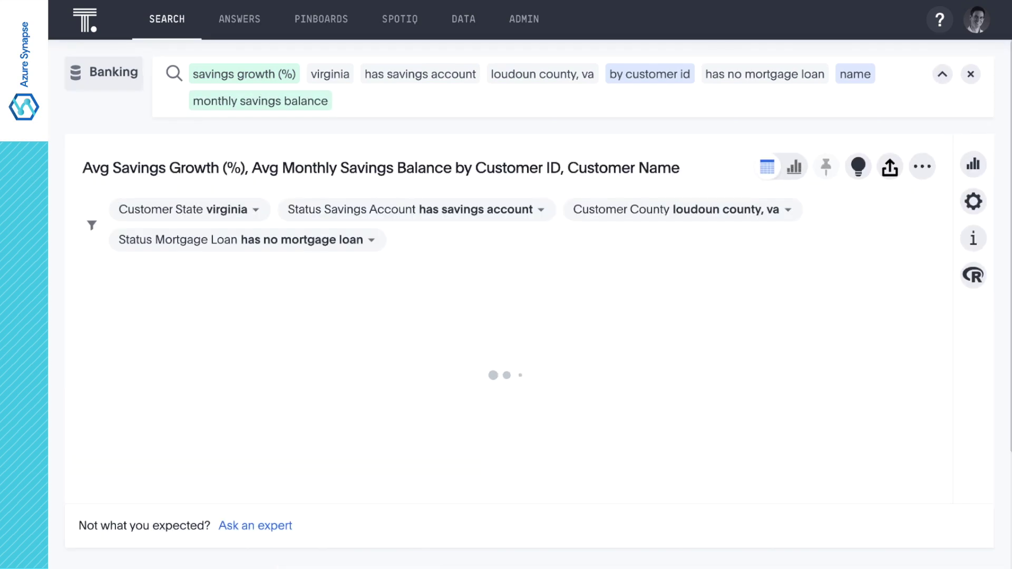
{"action": "type", "text": "customer credit score "}
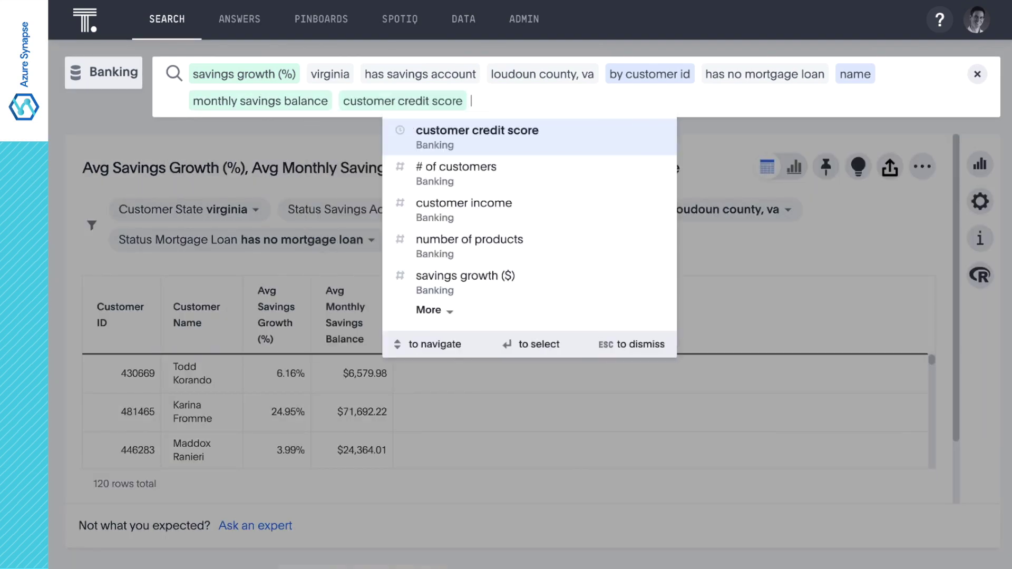
{"action": "type", "text": ">= 75"}
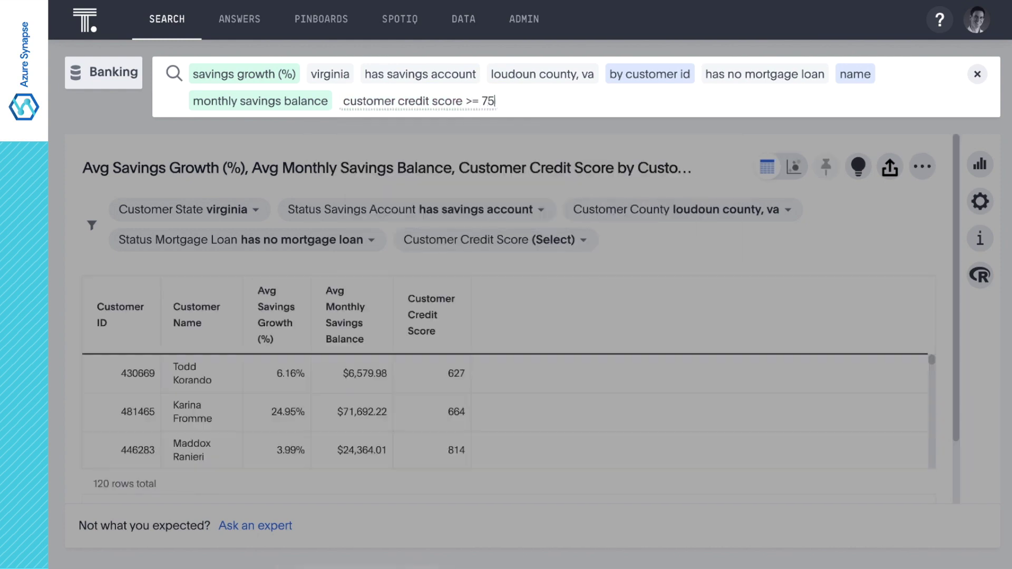
{"action": "type", "text": "0 last 6 months"}
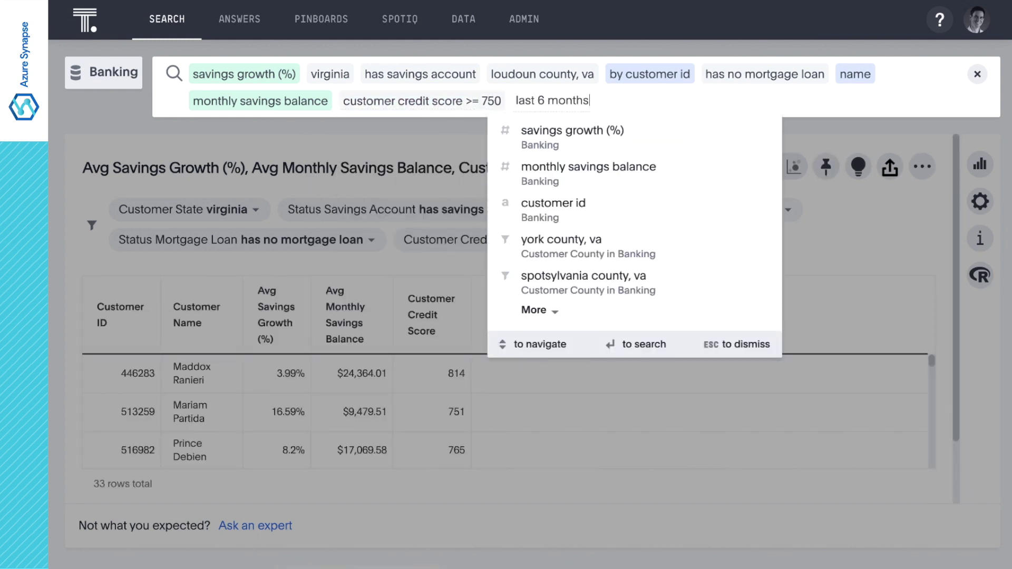
{"action": "key", "text": "Return"}
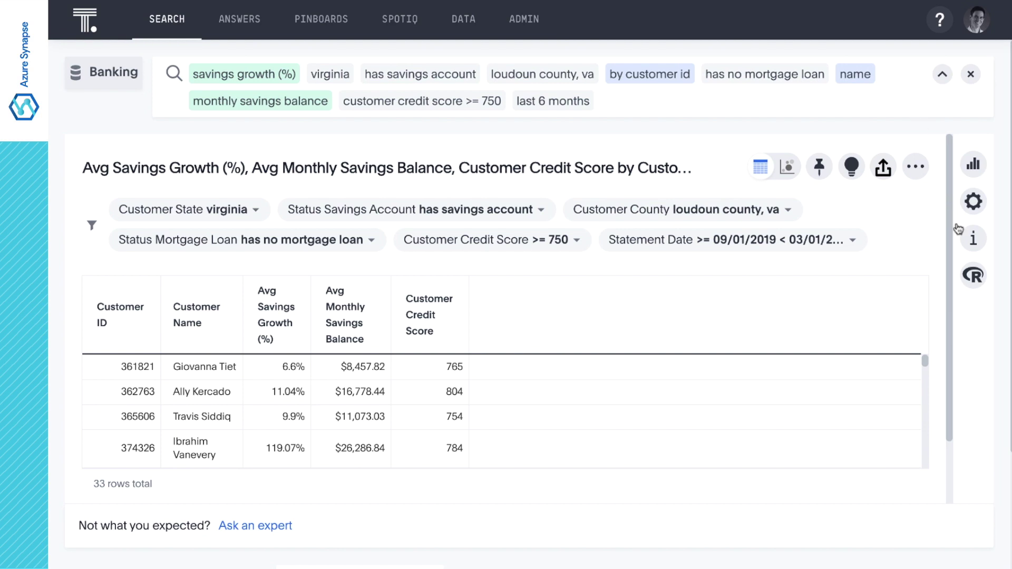
{"action": "left_click", "coordinate": [969, 240]}
Open the Query visualizer from Query details and zoom out to see all three queries.
{"action": "left_click_drag", "start_coordinate": [948, 261], "coordinate": [948, 436]}
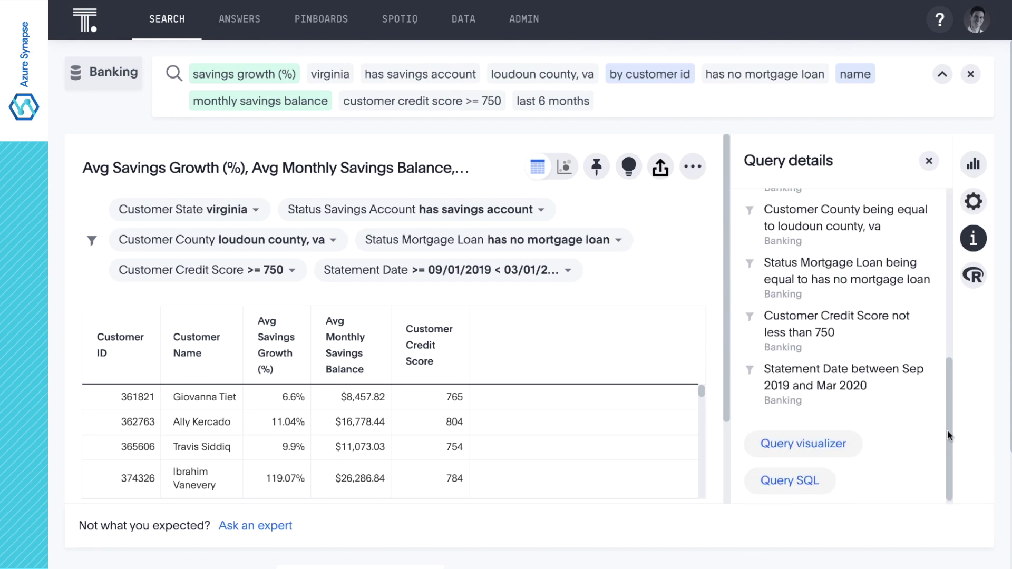
{"action": "left_click", "coordinate": [839, 445]}
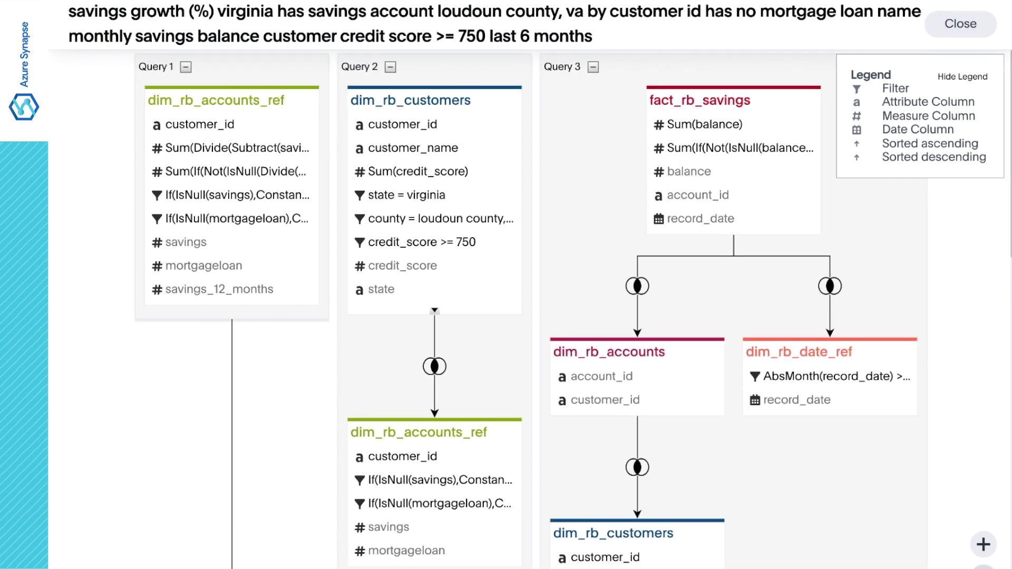
{"action": "left_click", "coordinate": [982, 567]}
{"action": "left_click", "coordinate": [982, 567]}
{"action": "left_click", "coordinate": [982, 567]}
{"action": "left_click", "coordinate": [981, 567]}
{"action": "left_click", "coordinate": [982, 567]}
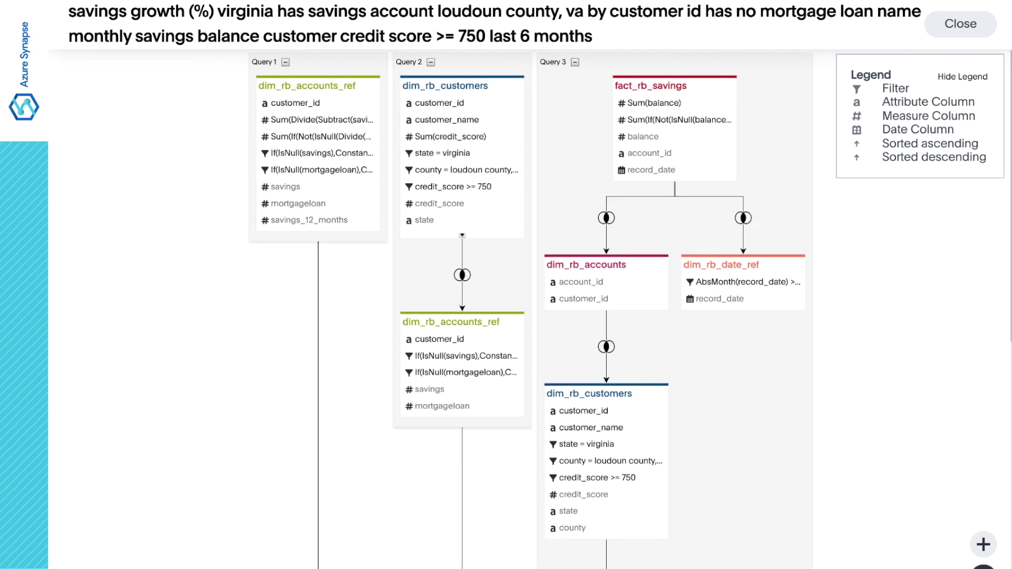